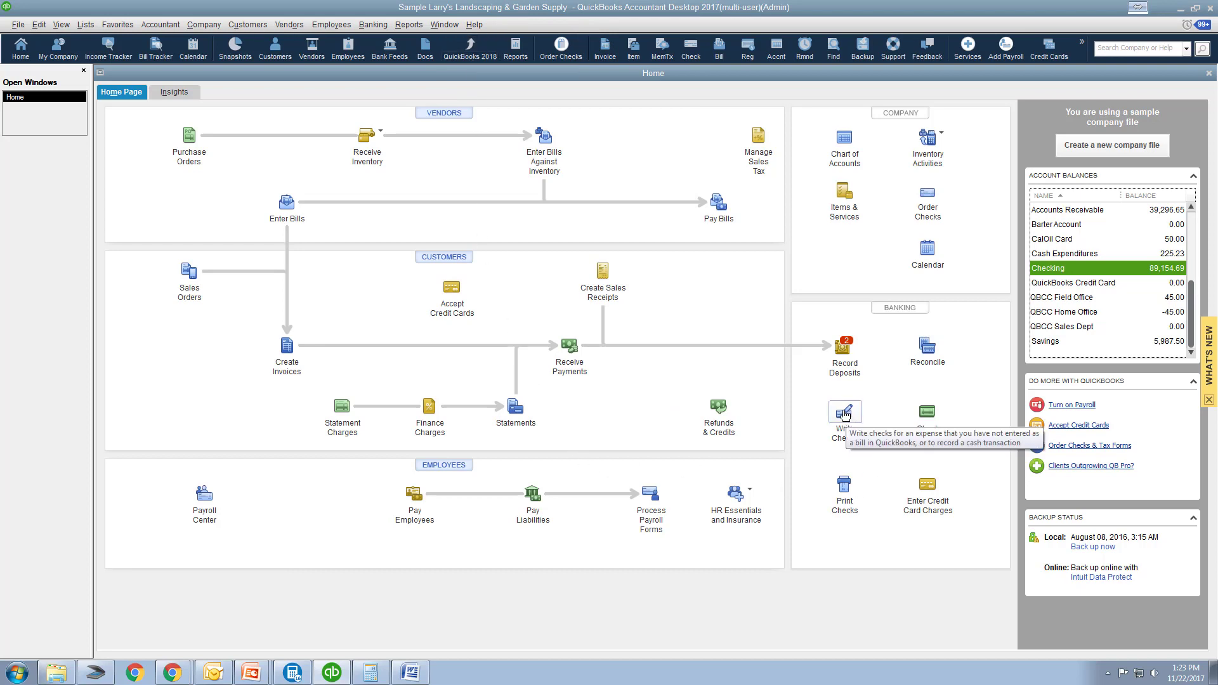
Start a new check drawn on the Checking bank account
left_click(845, 414)
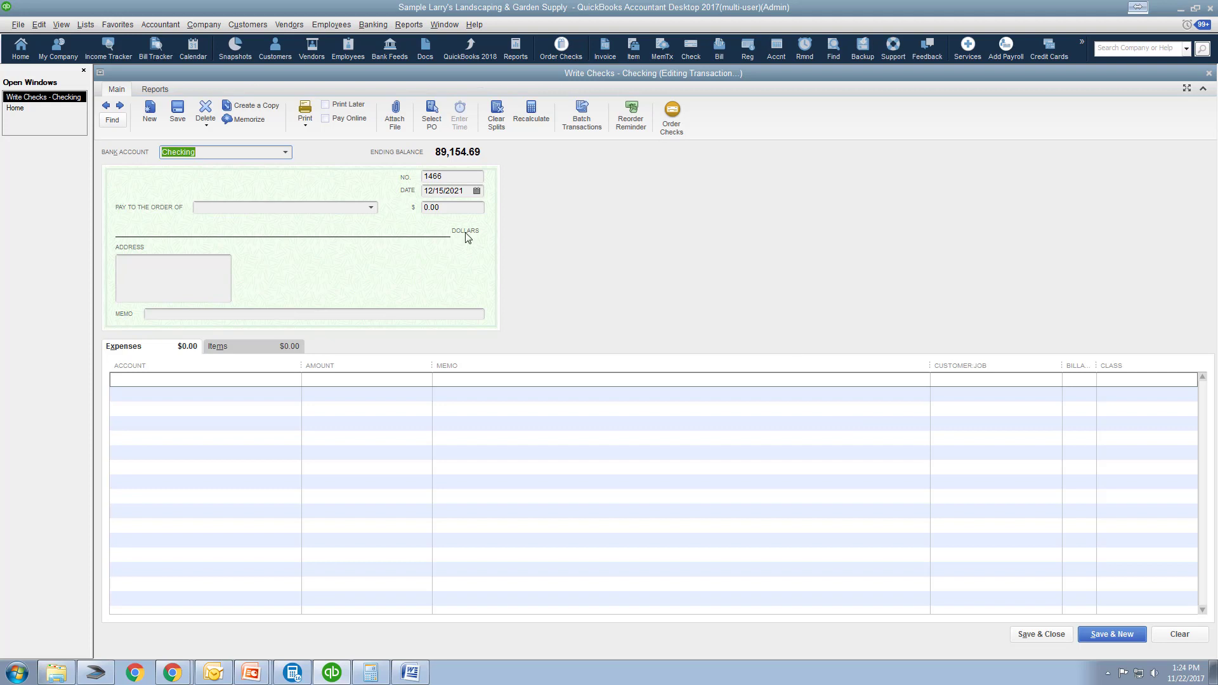
left_click(287, 154)
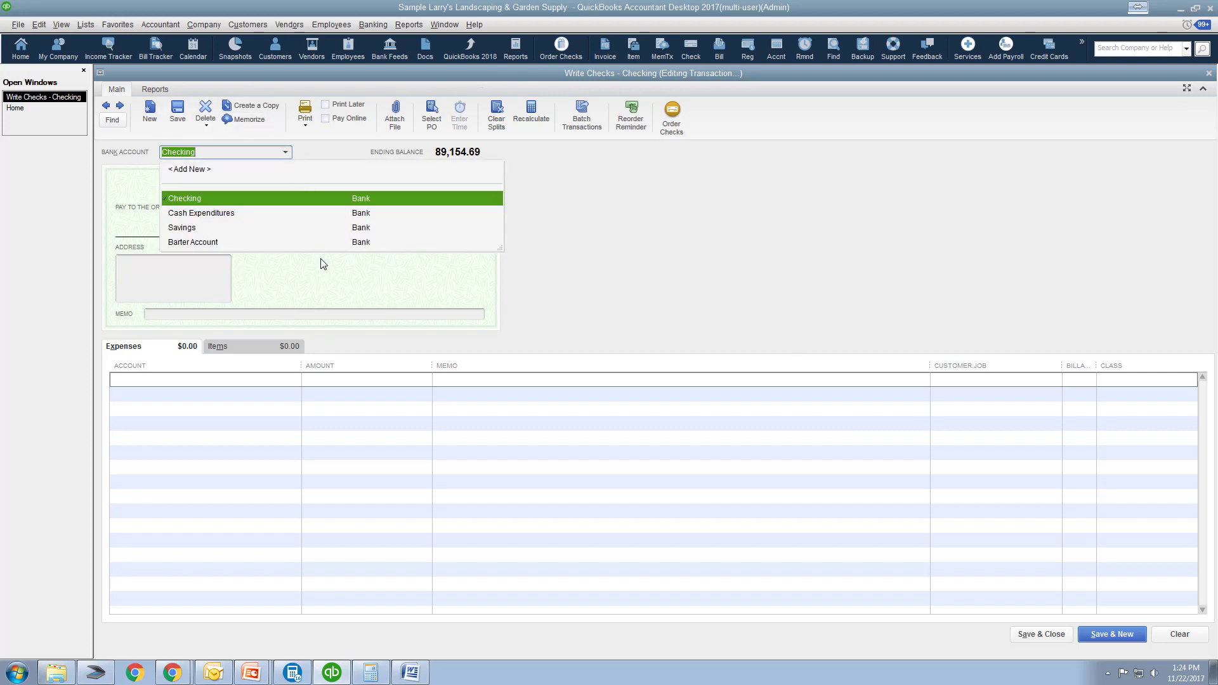
left_click(295, 204)
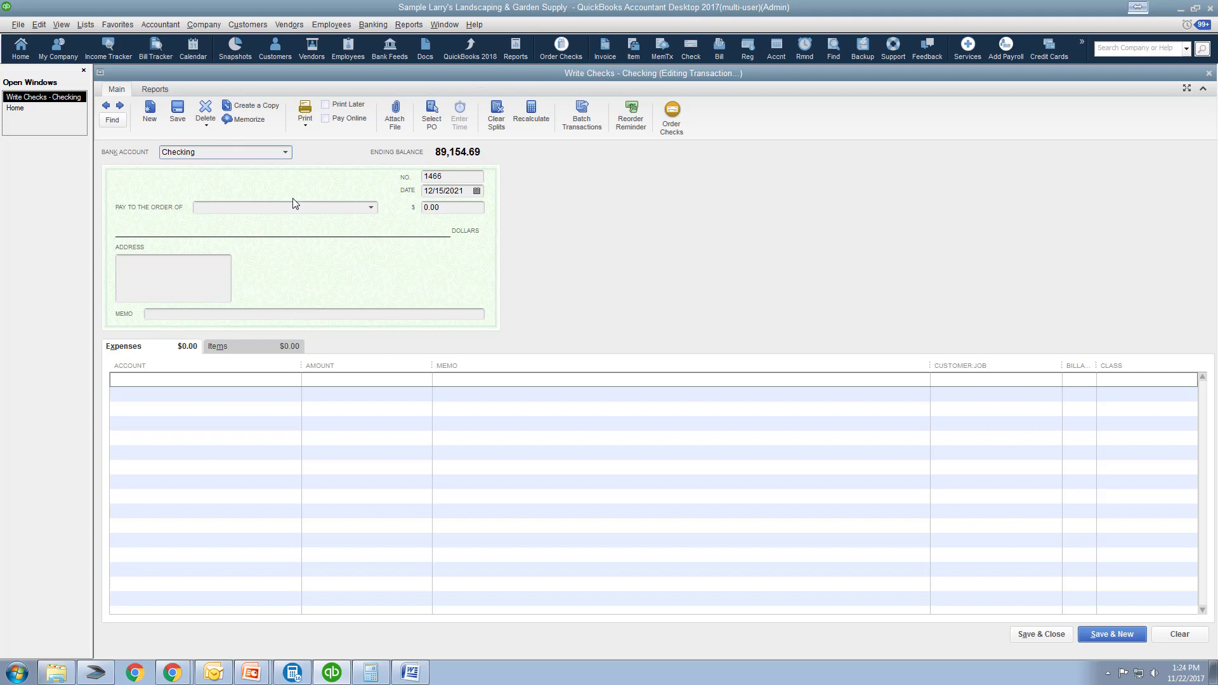
Try EFT and DC as the check number, and leave the number field blank
key("Tab")
key("BackSpace")
type("EFT")
key("BackSpace")
key("BackSpace")
key("BackSpace")
type("DC")
key("BackSpace")
key("BackSpace")
key("Tab")
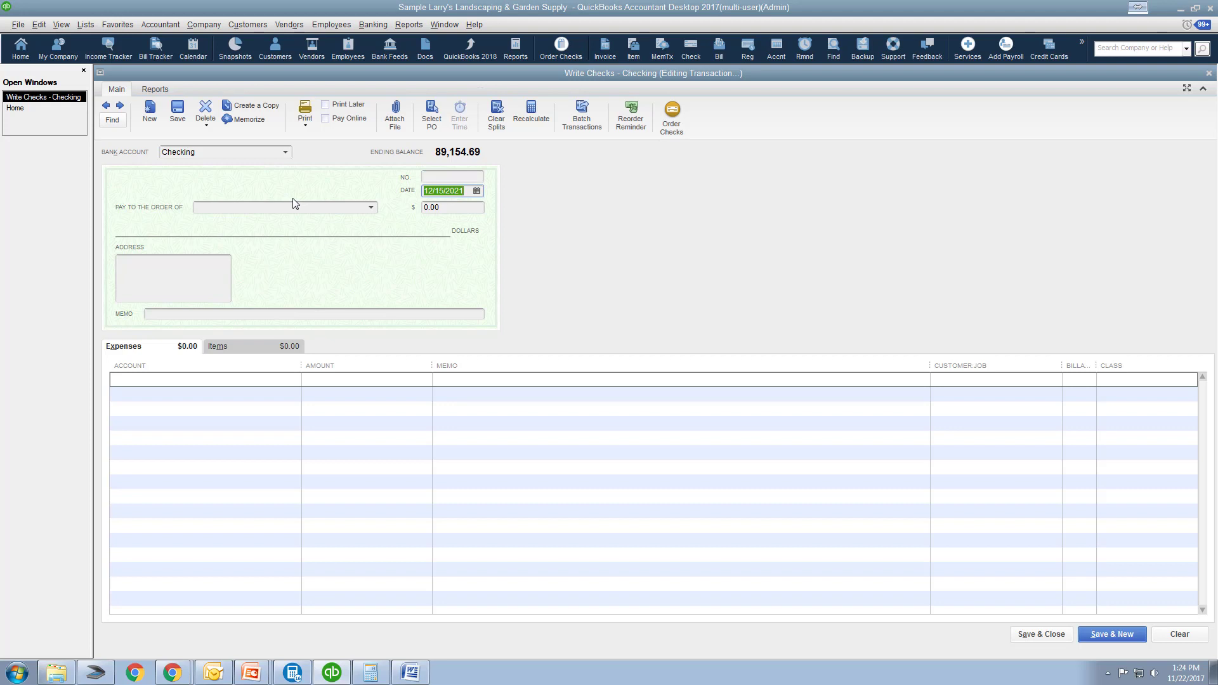
Make the check payable to Office Depot and quick-add that name as a vendor
key("Tab")
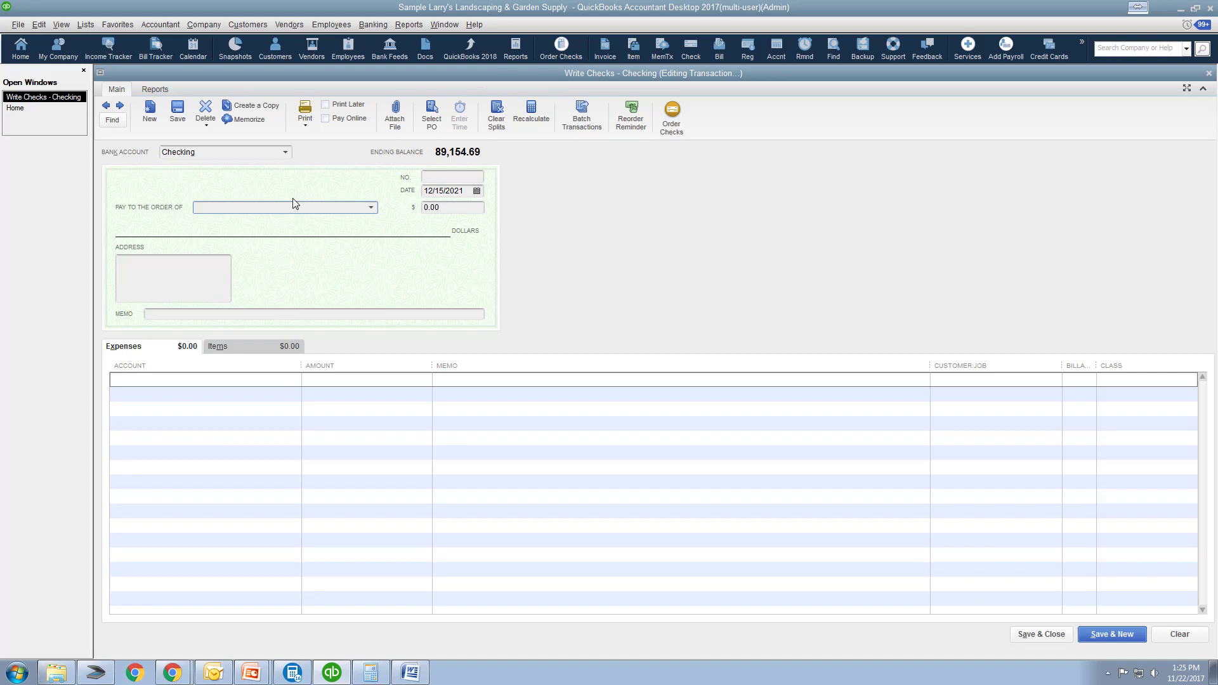
type("Off")
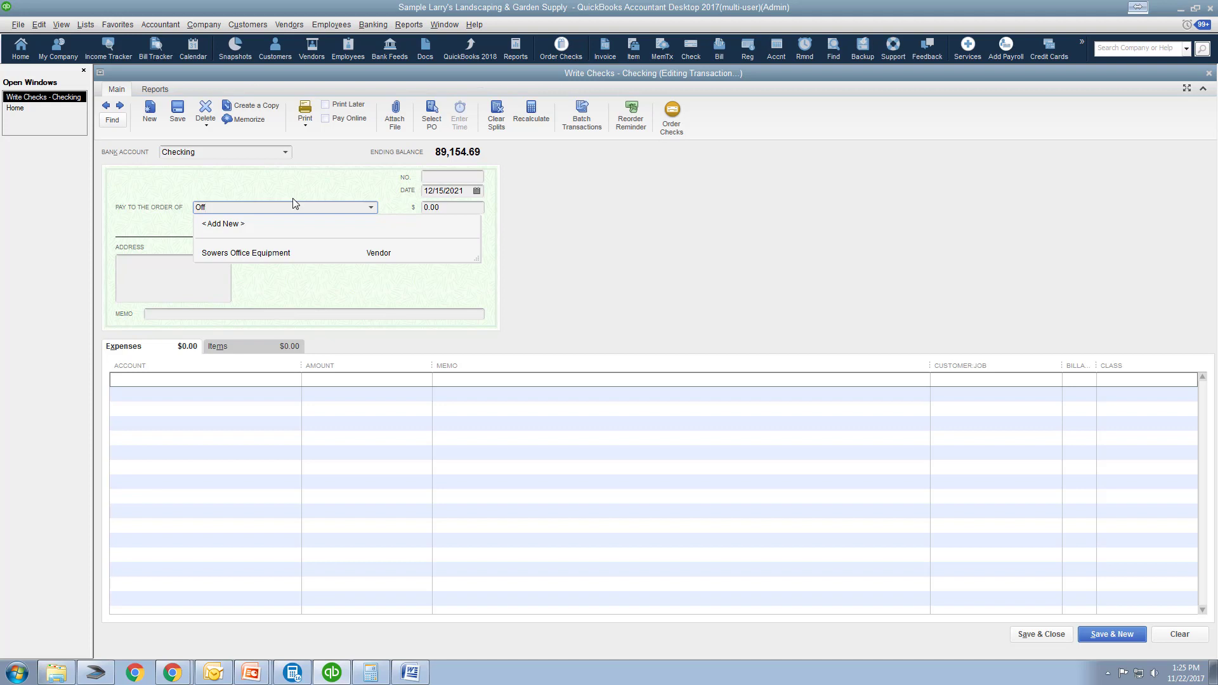
type("ice De")
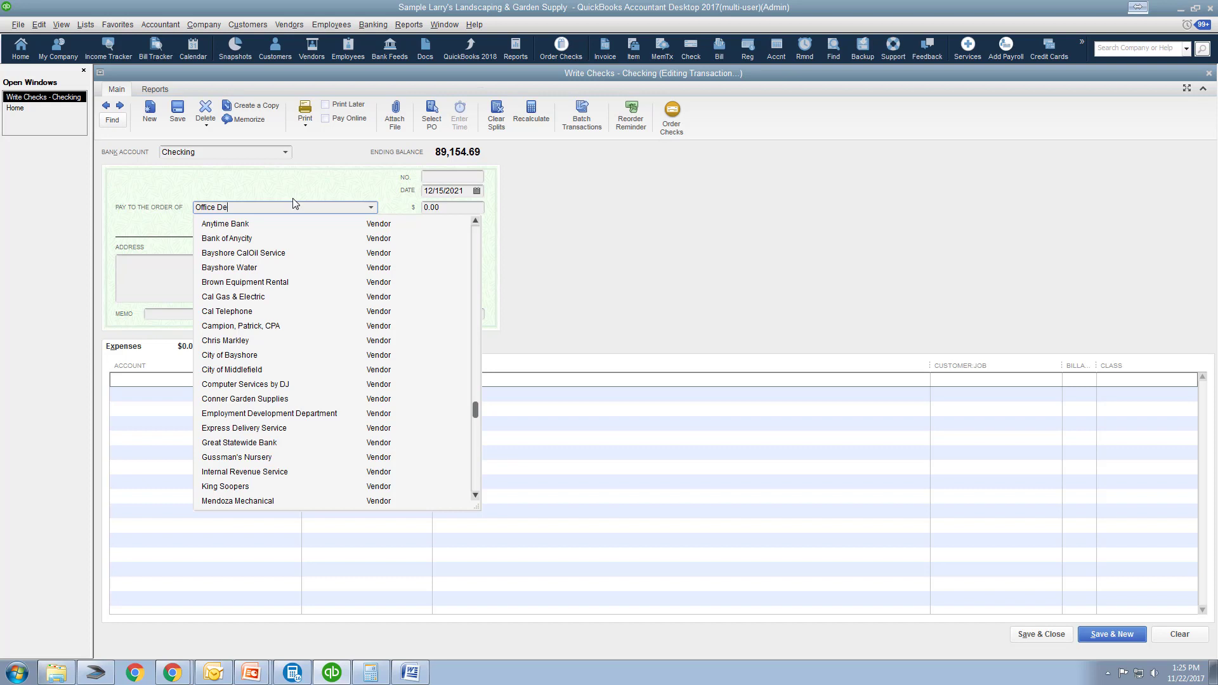
type("pot")
key("Tab")
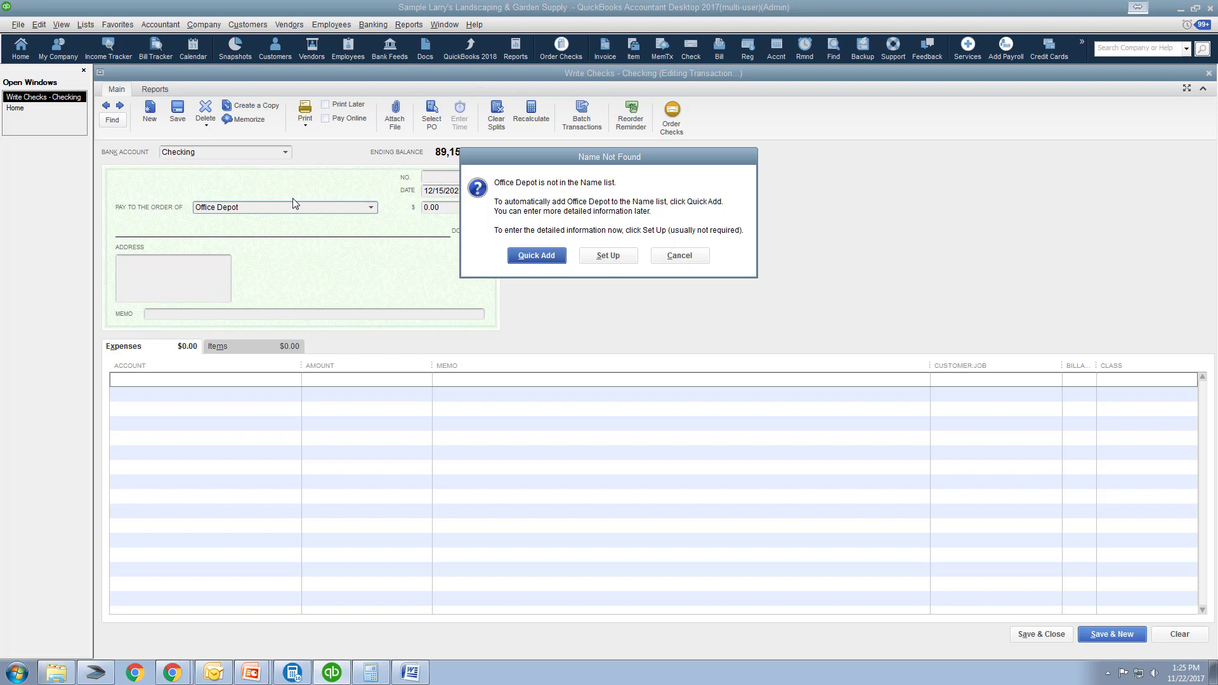
left_click(538, 255)
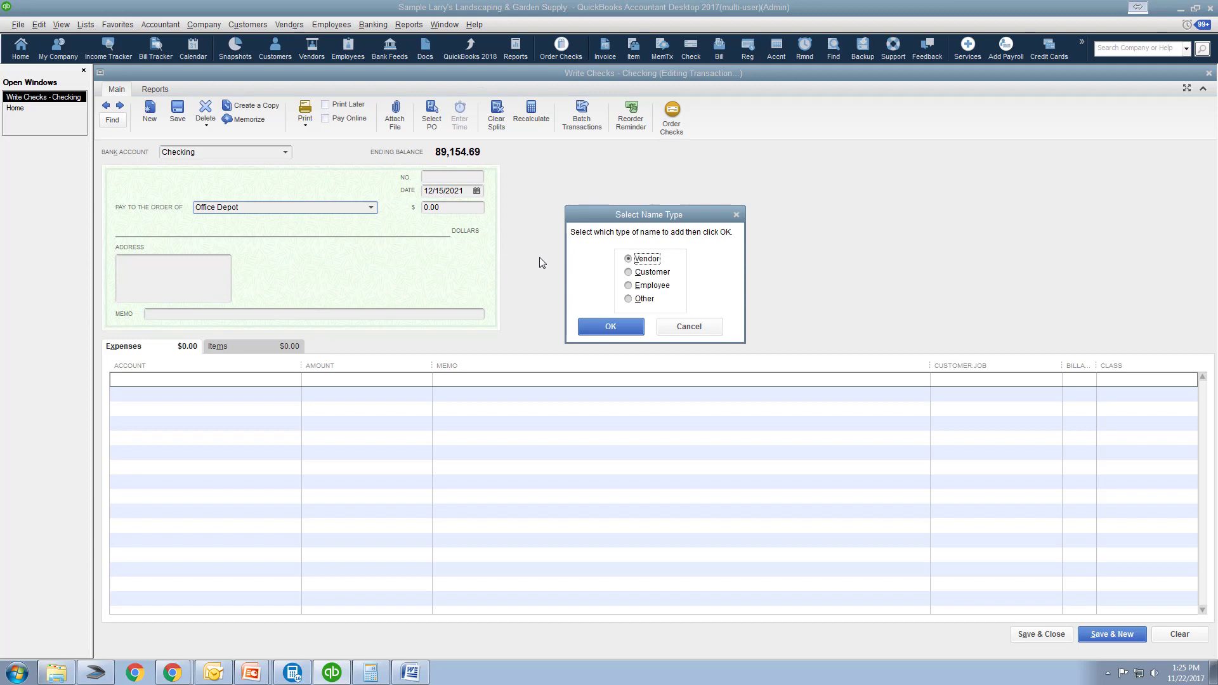
left_click(619, 328)
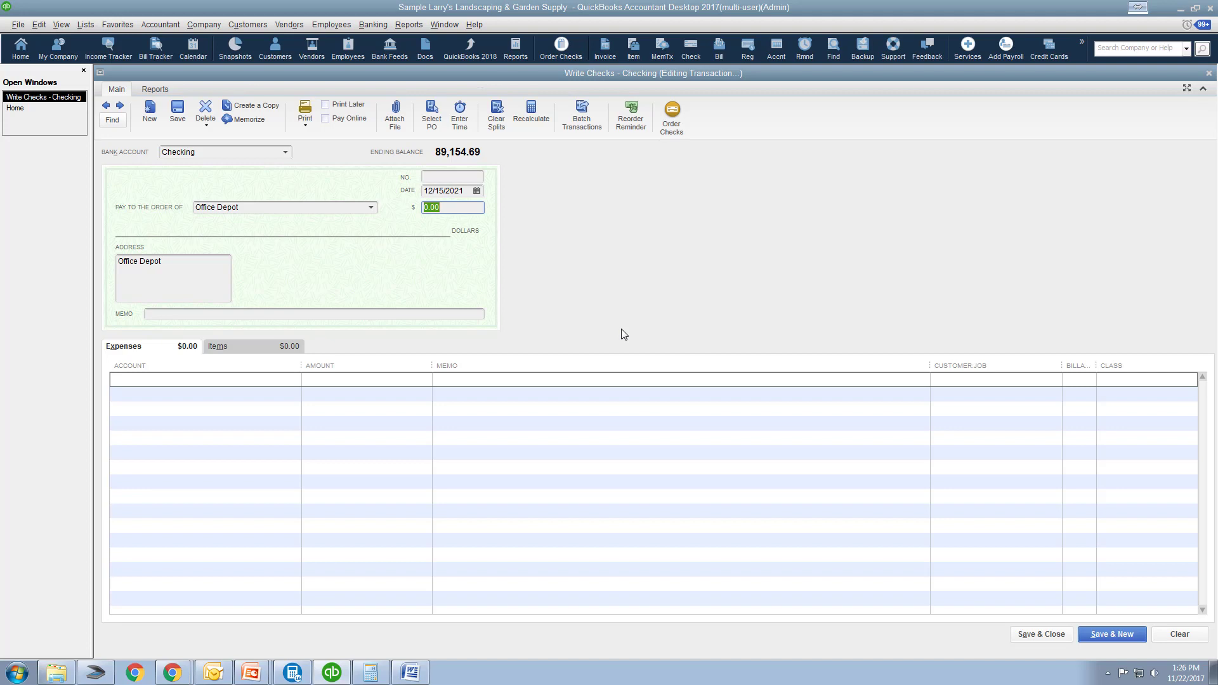
Set the check amount to 120.00 and enter the memo "2 boxes of printer paper ink and pens"
type("120.00")
key("Tab")
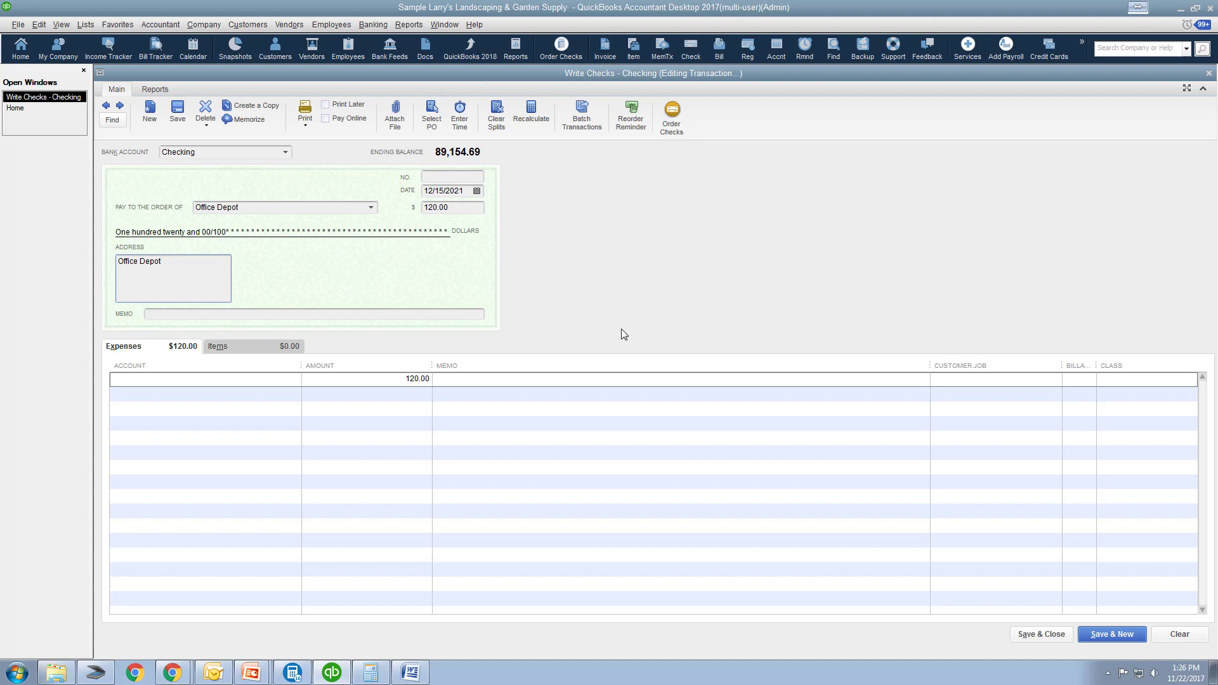
key("Tab")
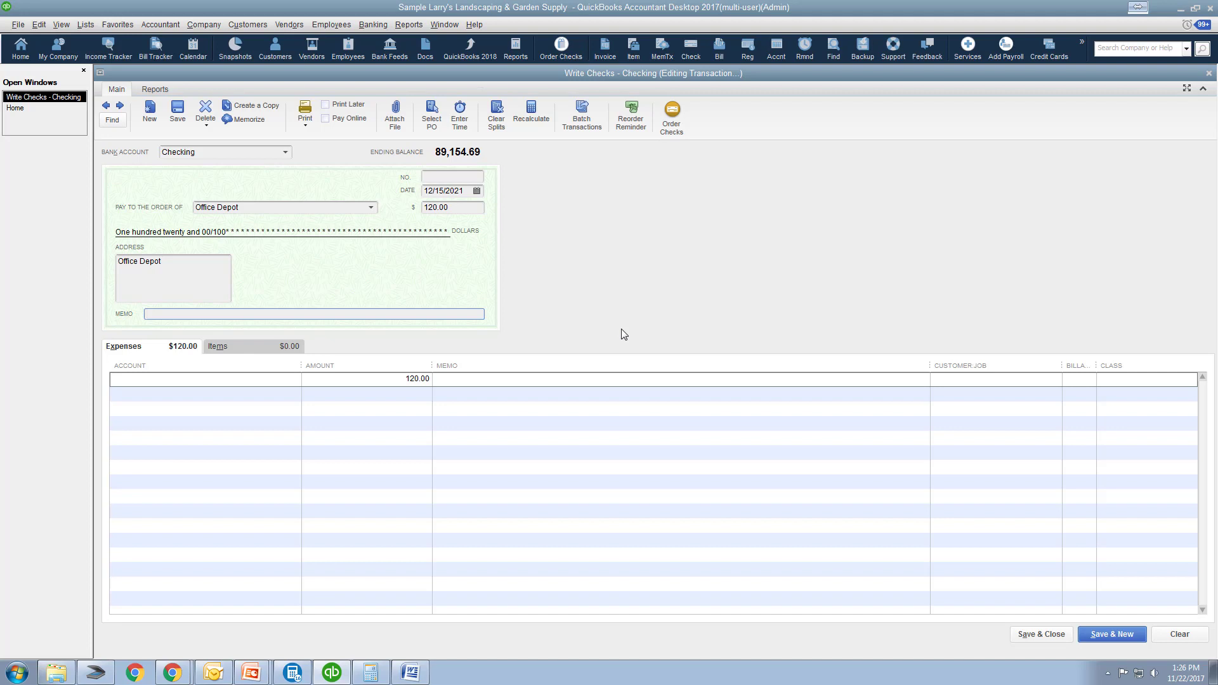
type("@")
key("BackSpace")
type("2 boxes of printer paper ink and pens")
key("Tab")
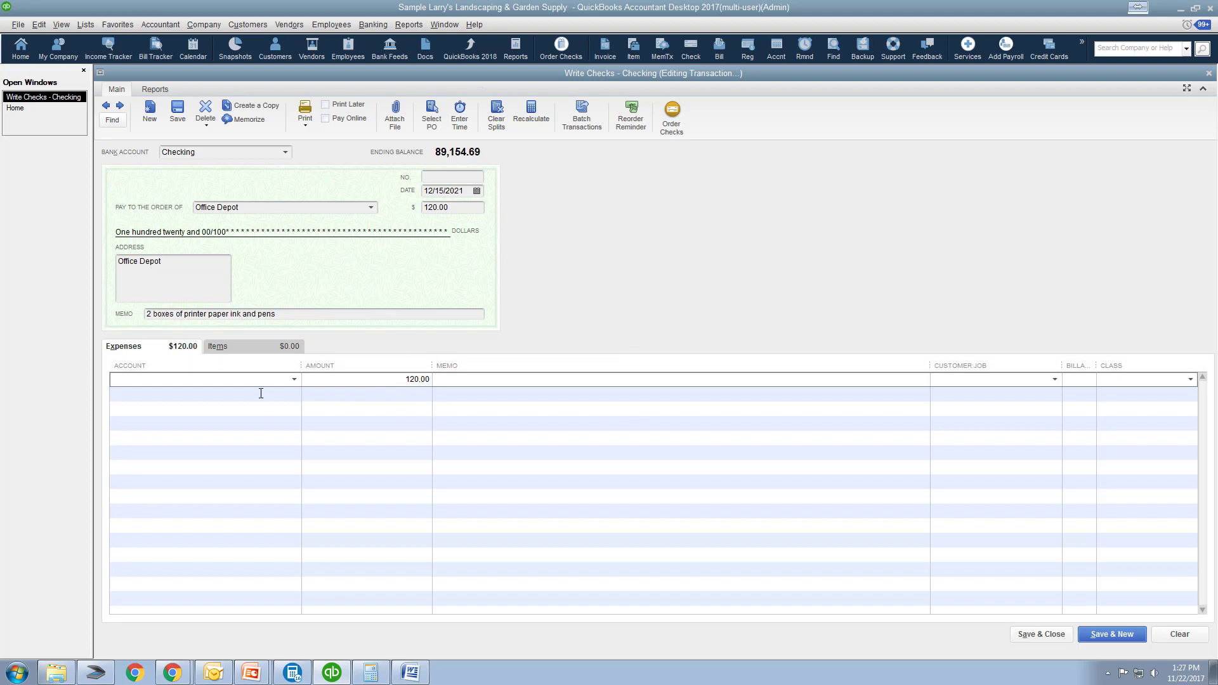
Assign the check's expense line to the Office Supplies account, and save and close the check
left_click(295, 380)
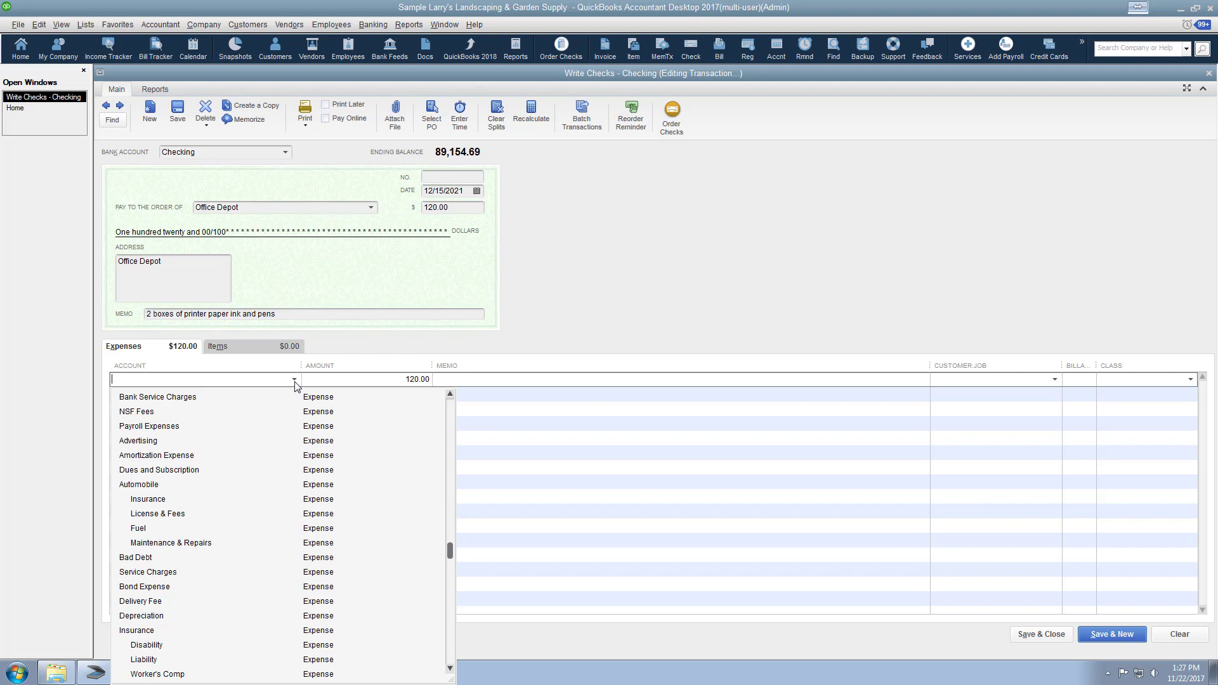
scroll(318, 639, "down", 3)
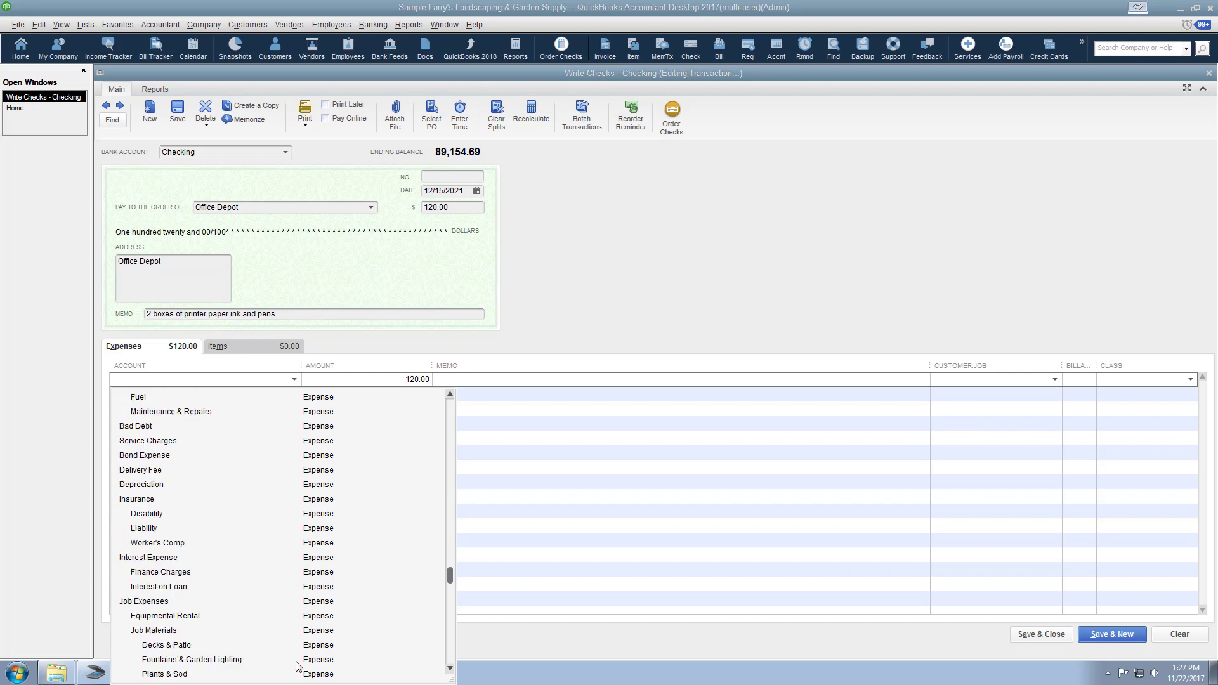
type("f")
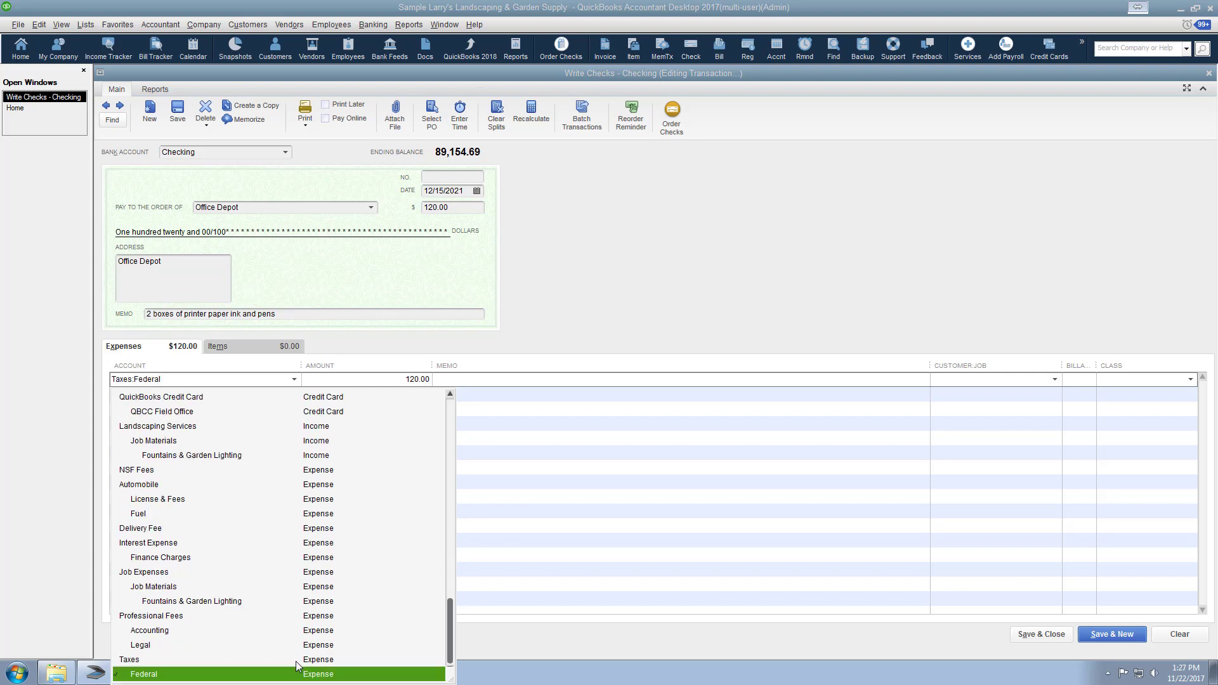
key("BackSpace")
type("of")
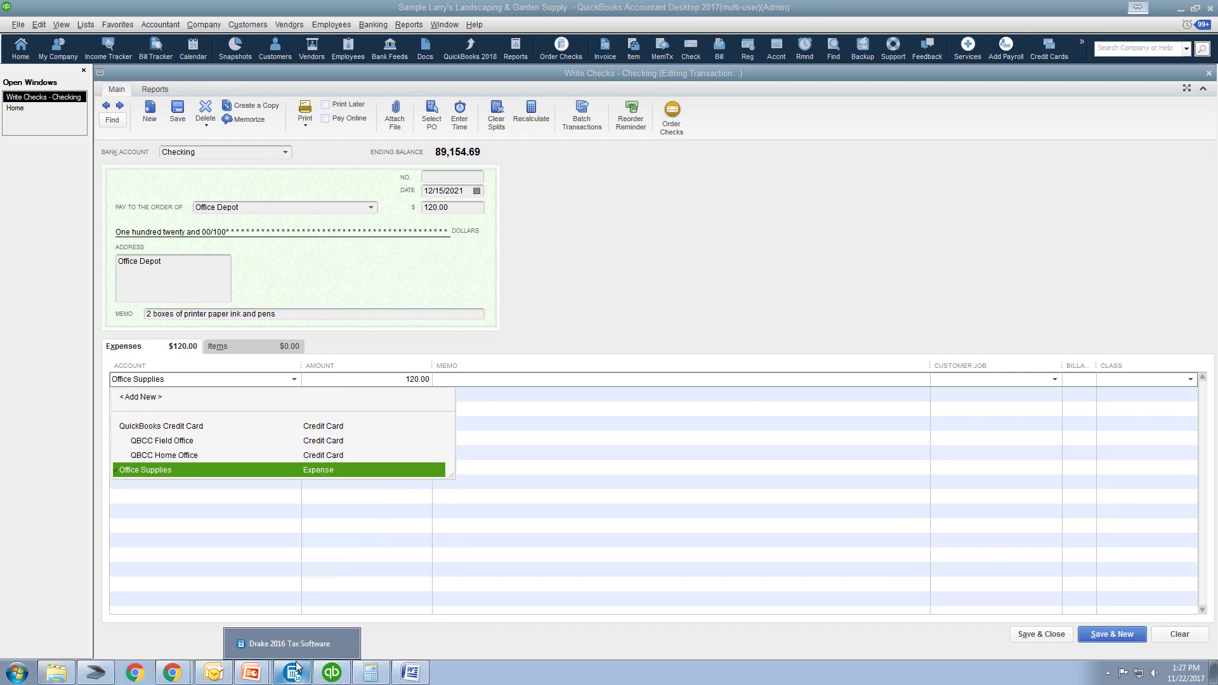
key("Tab")
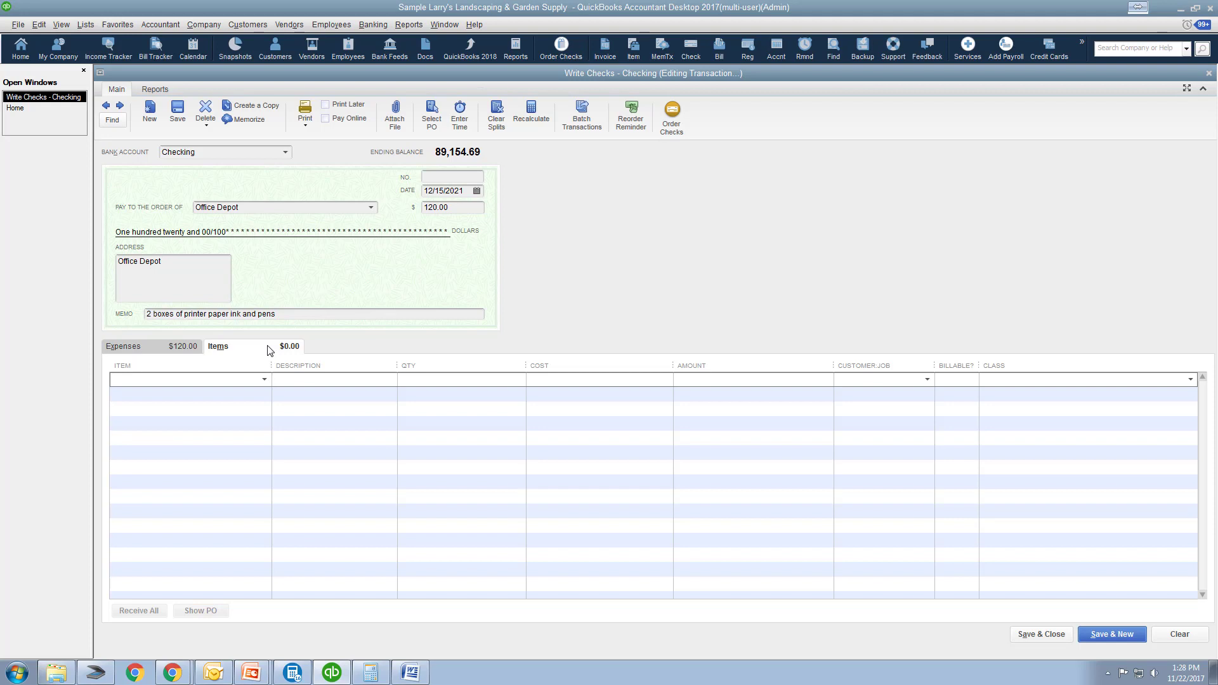
left_click(127, 353)
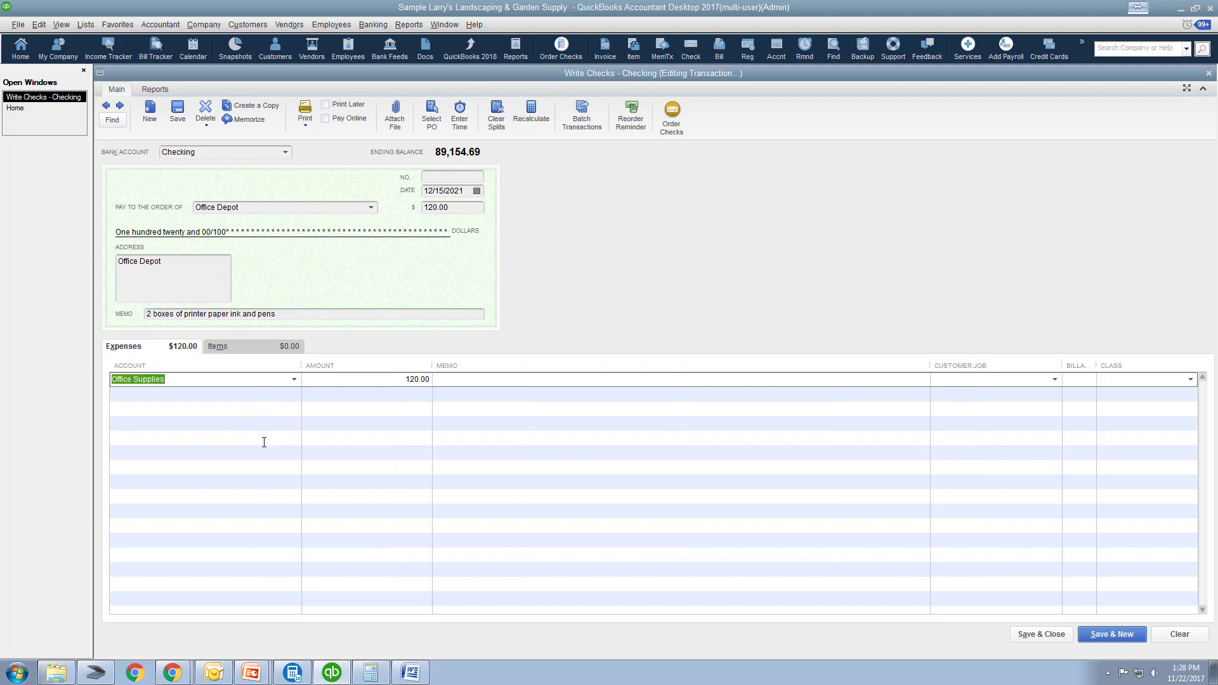
left_click(1040, 634)
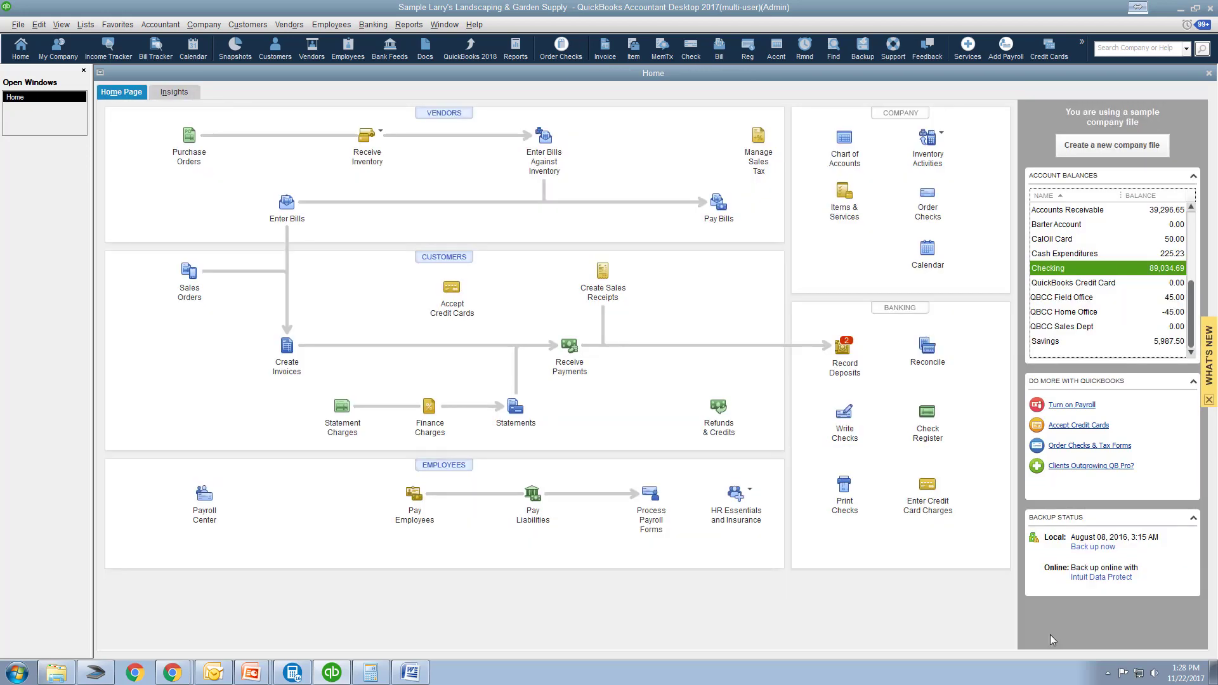